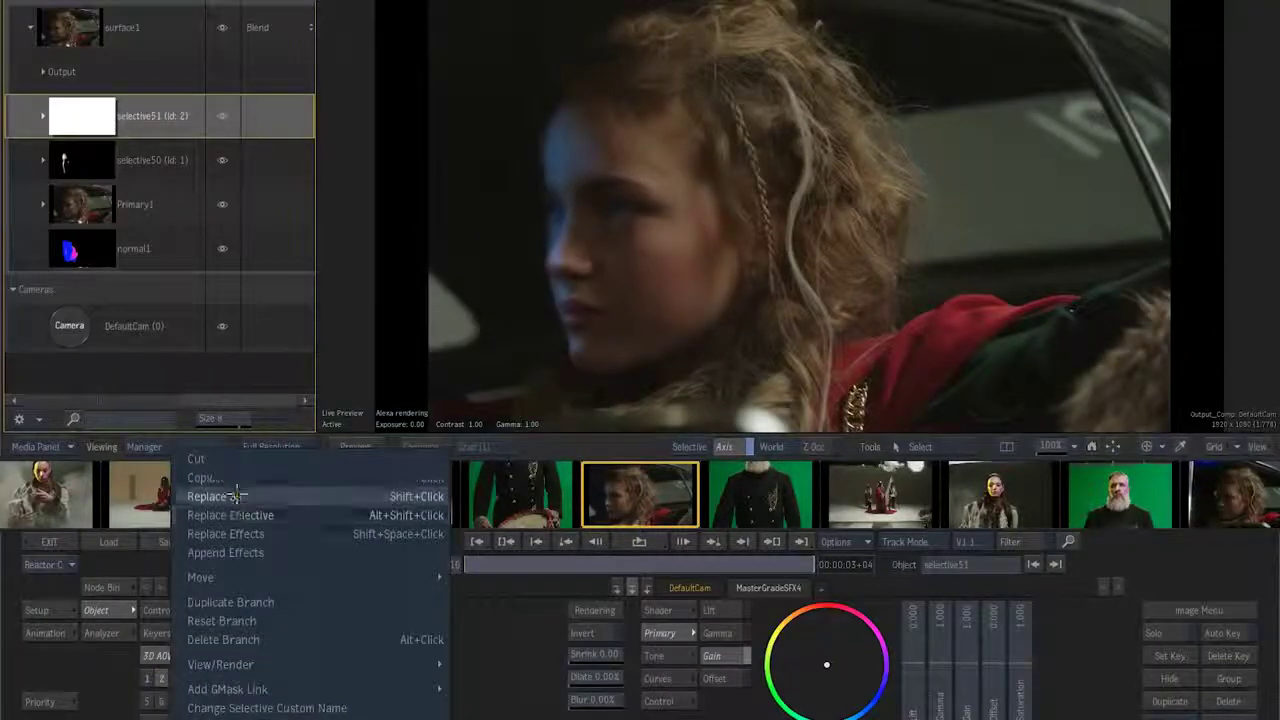
Step: Swap selective51 for a normals-driven blue selective and swing its light direction across the face
left_click(237, 495)
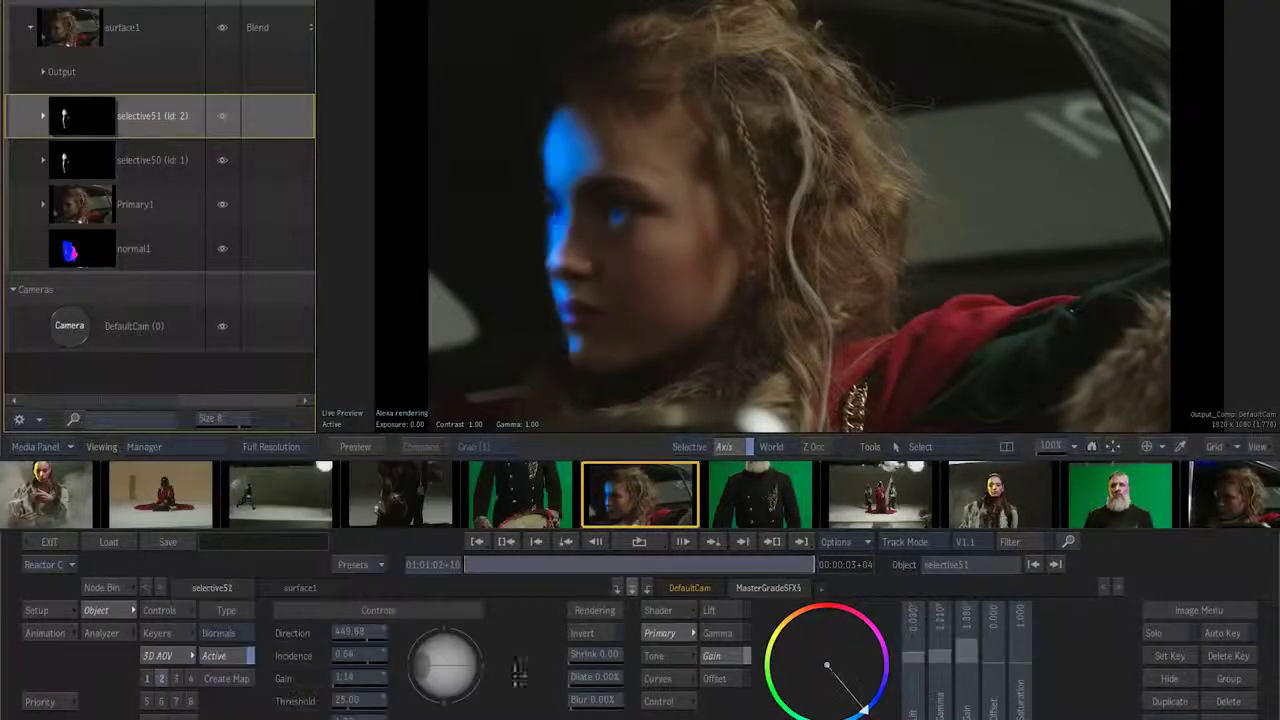
left_click_drag(445, 665, 455, 660)
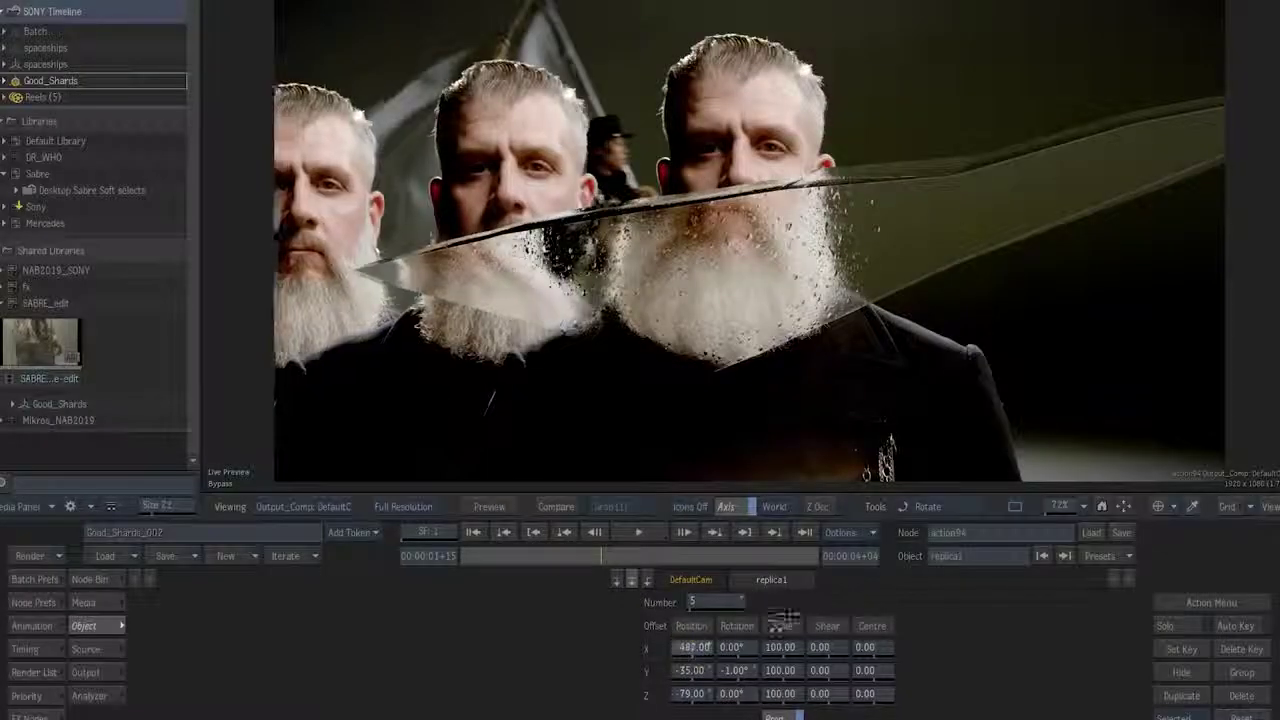
Step: Slide the replicated faces sideways via Position X and rotate the glass shard over the face
left_click_drag(700, 647, 715, 672)
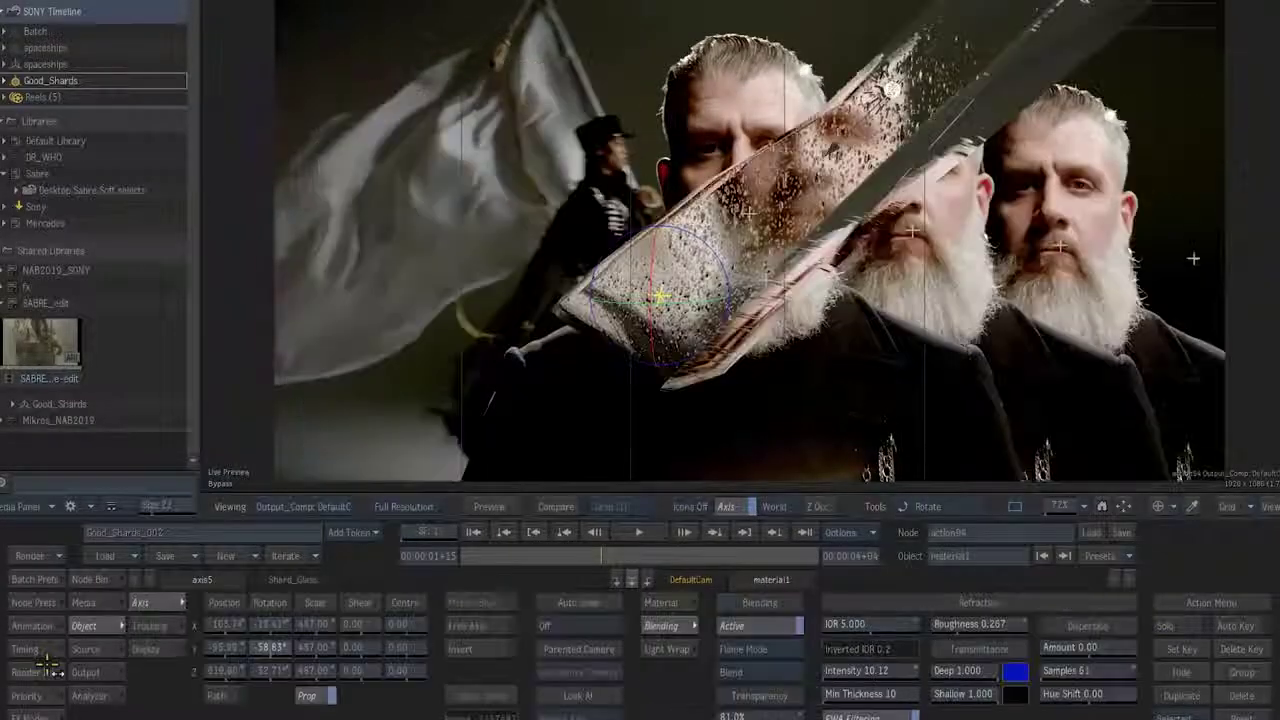
left_click_drag(310, 648, 356, 640)
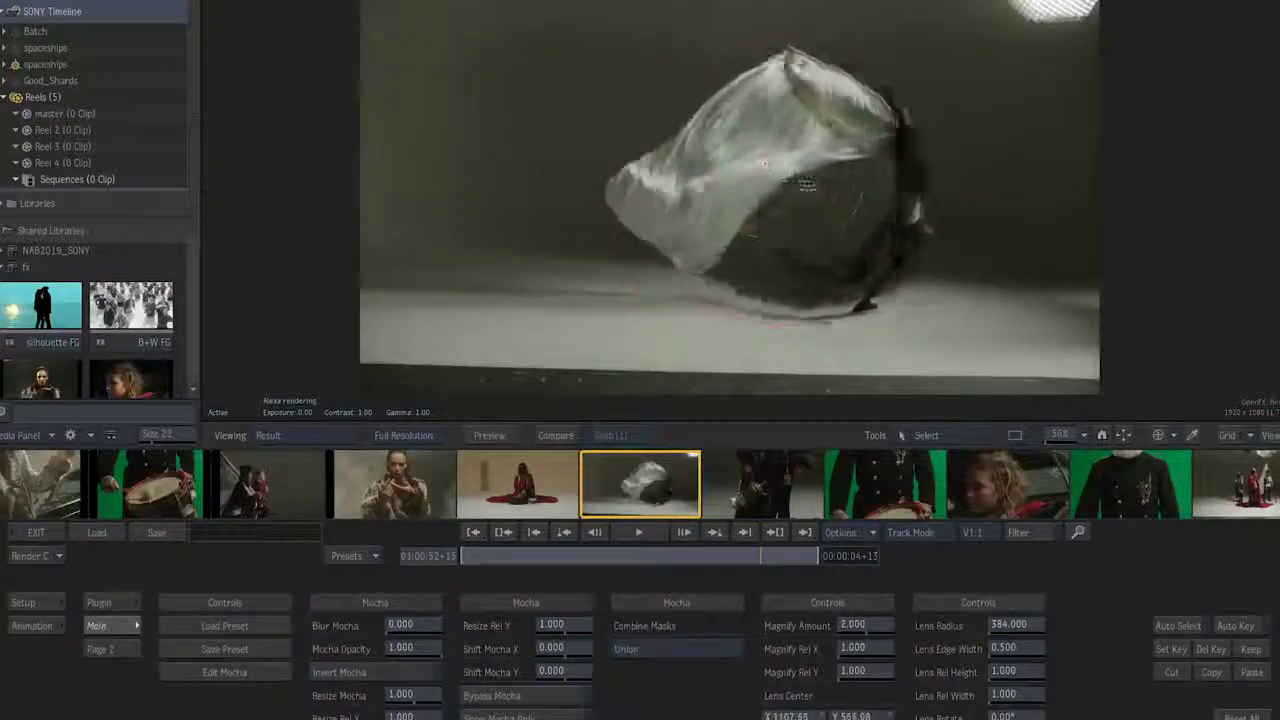
Step: Widen the OFX magnifier lens to a Rel Width of about 2.39
left_click_drag(755, 195, 912, 185)
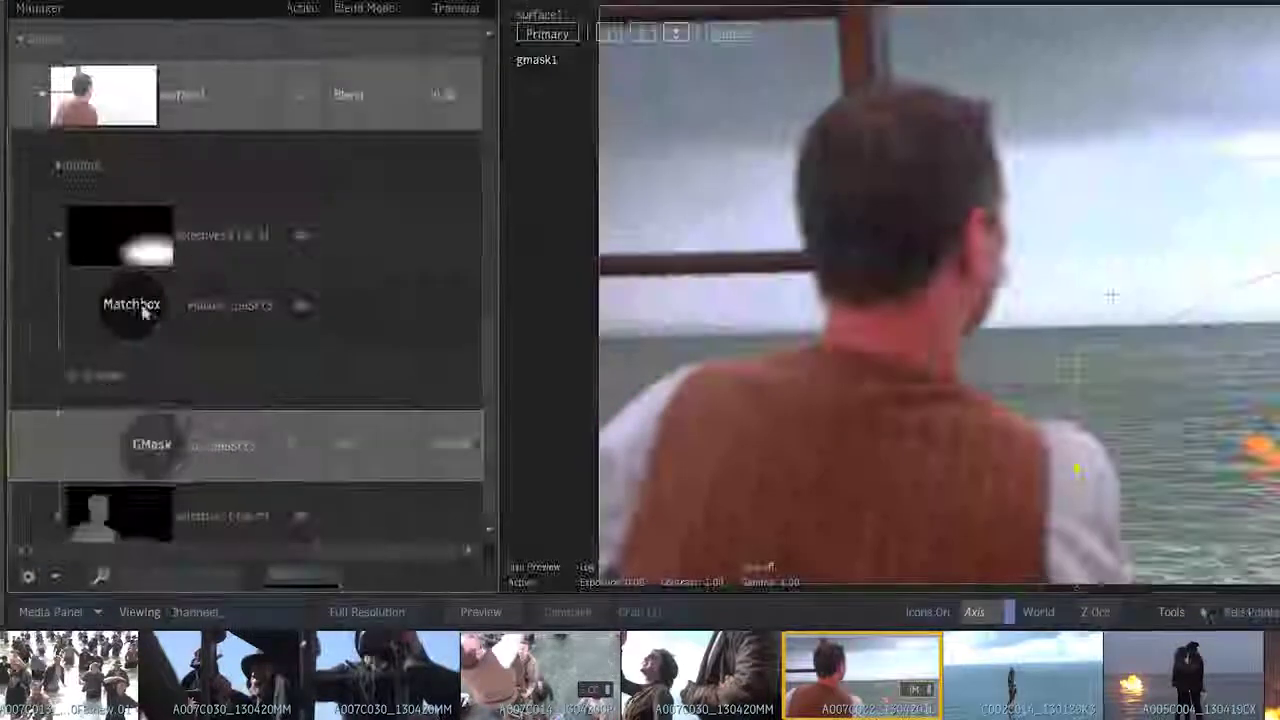
Step: Shrink the Action Manager thumbnails by lowering the Size slider toward 6
left_click_drag(320, 575, 300, 575)
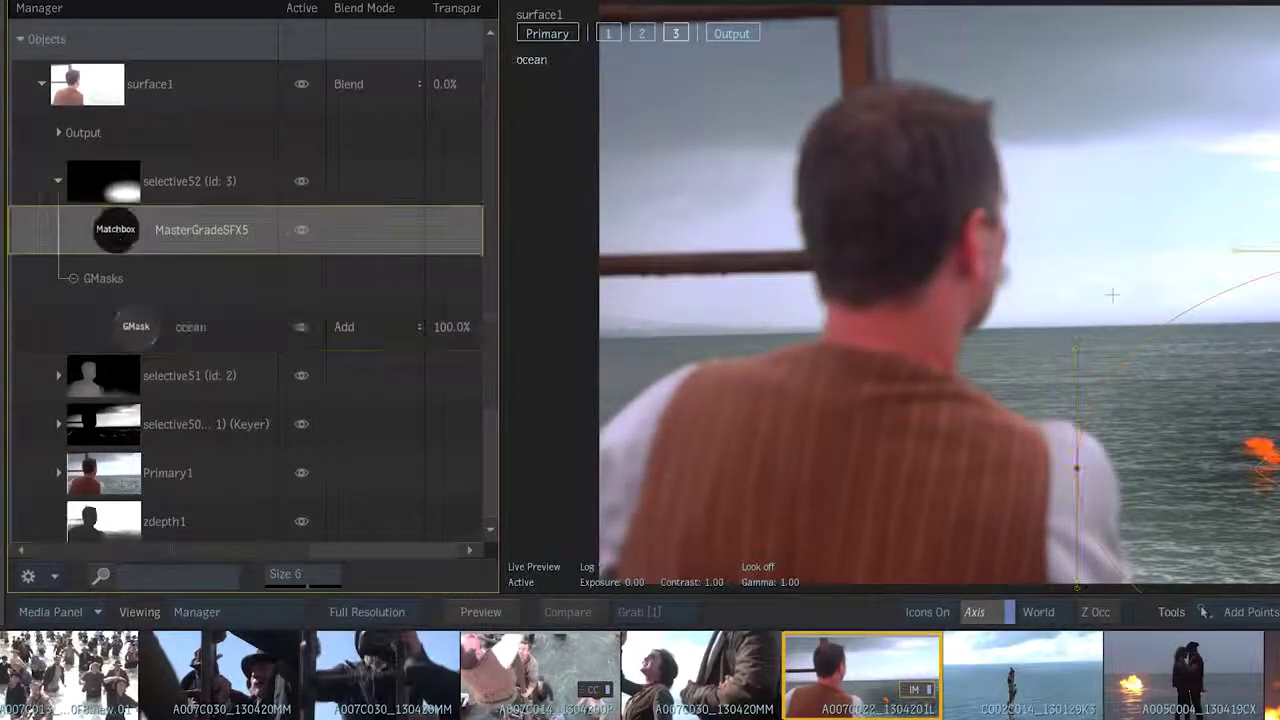